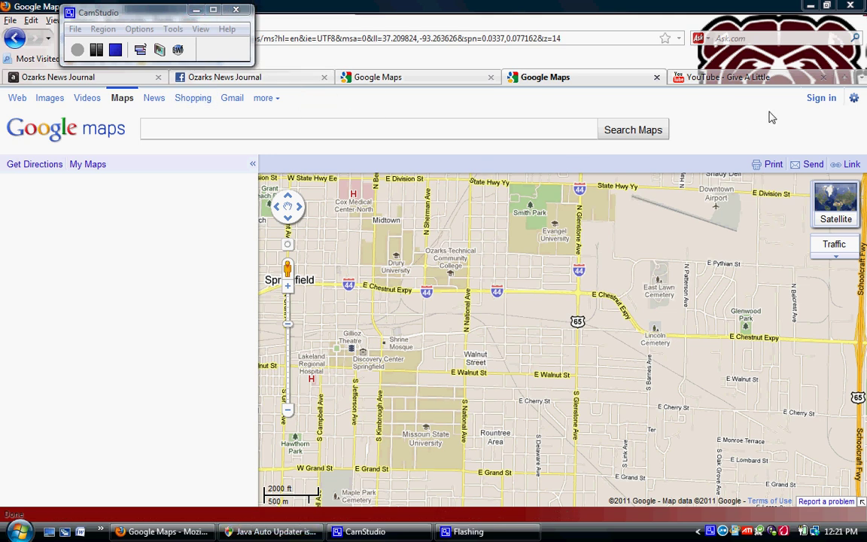
Step: Sign in to the Google account using the saved email and password suggestion
click(824, 105)
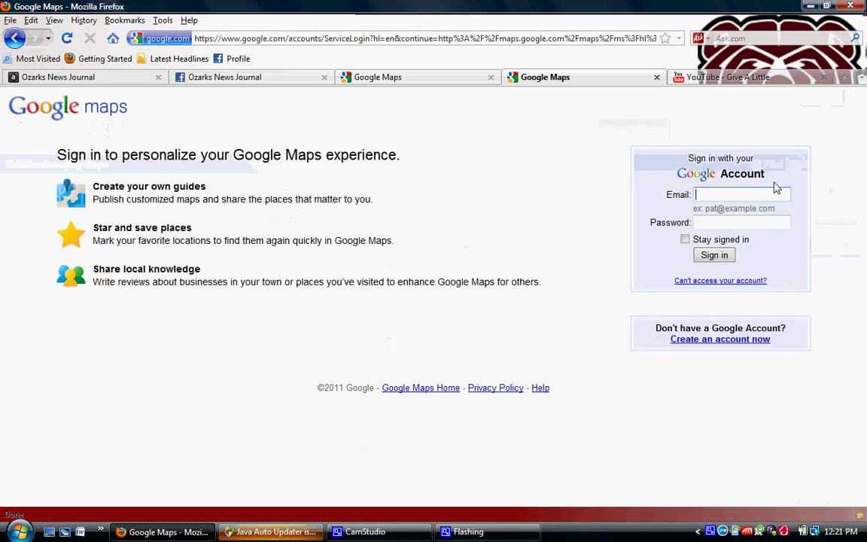
text(alliek)
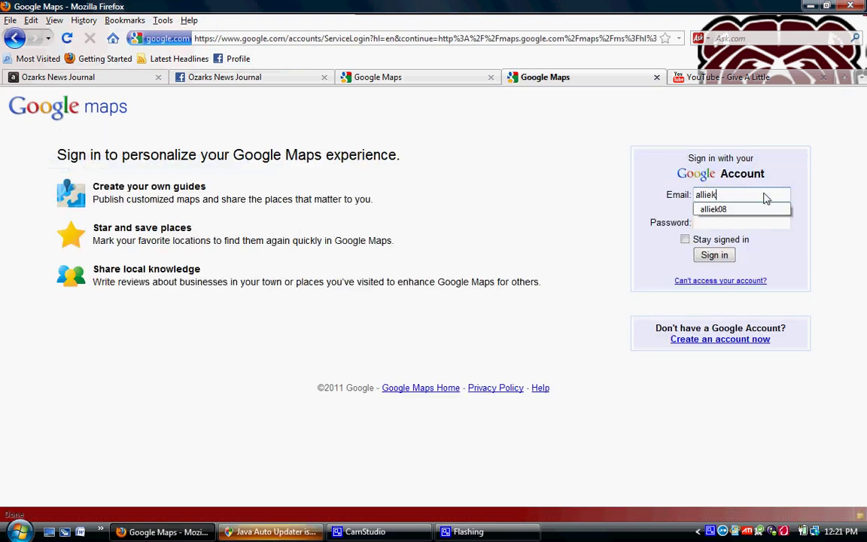
key(Down)
key(Return)
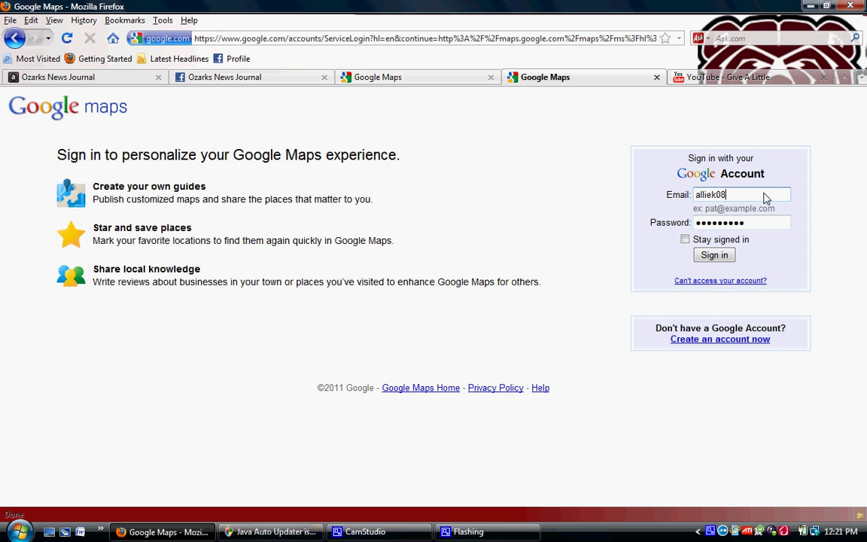
click(717, 255)
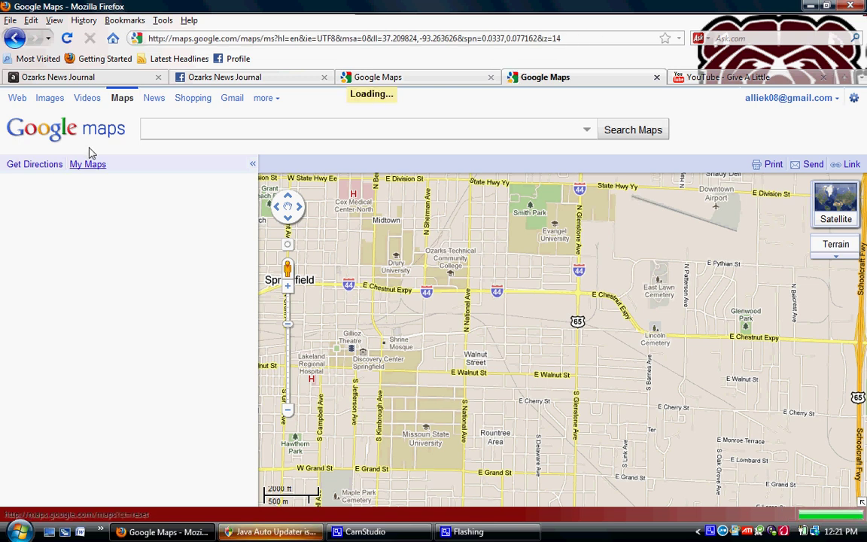
Step: Create a new My Maps map and title it MSU
click(96, 167)
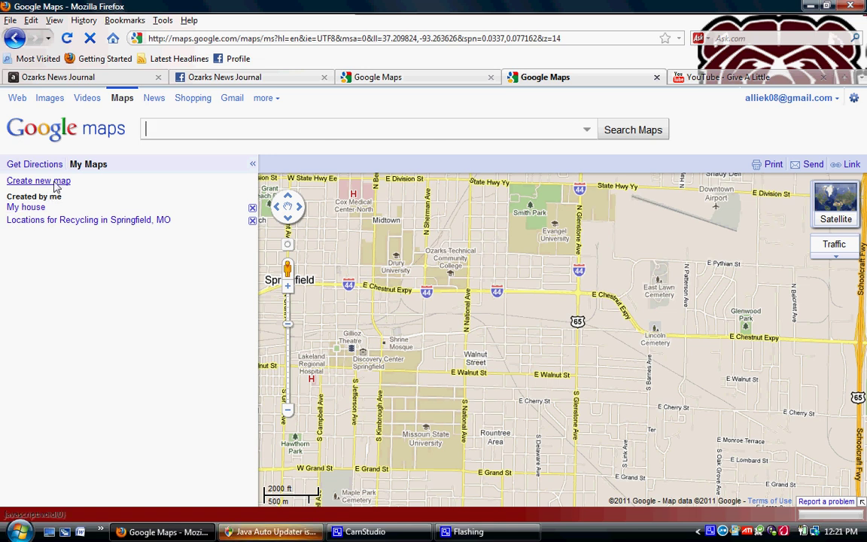
click(56, 181)
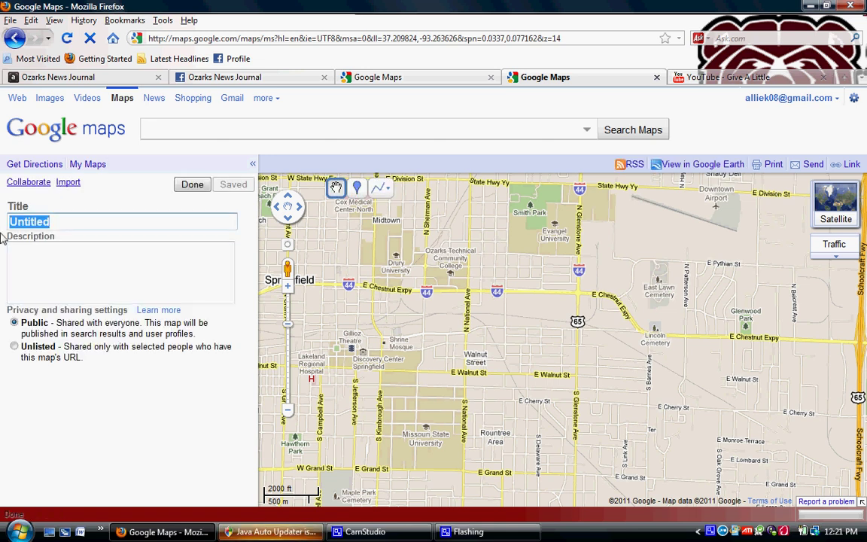
text(Mias)
key(BackSpace)
key(BackSpace)
key(BackSpace)
text(SU)
Step: Describe the map as 'Missouri State University in Springfield, MO' and save it as public
click(40, 271)
text(Missouri S)
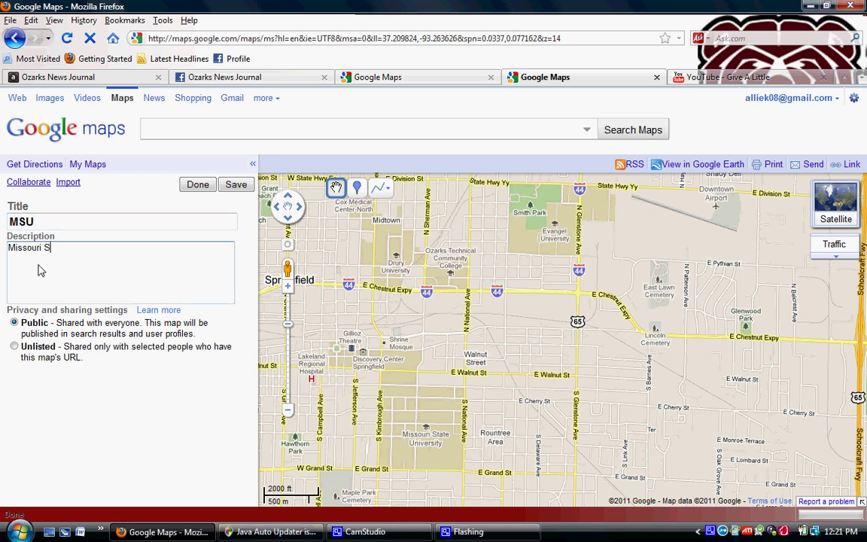
text(tate University in Springfield<)
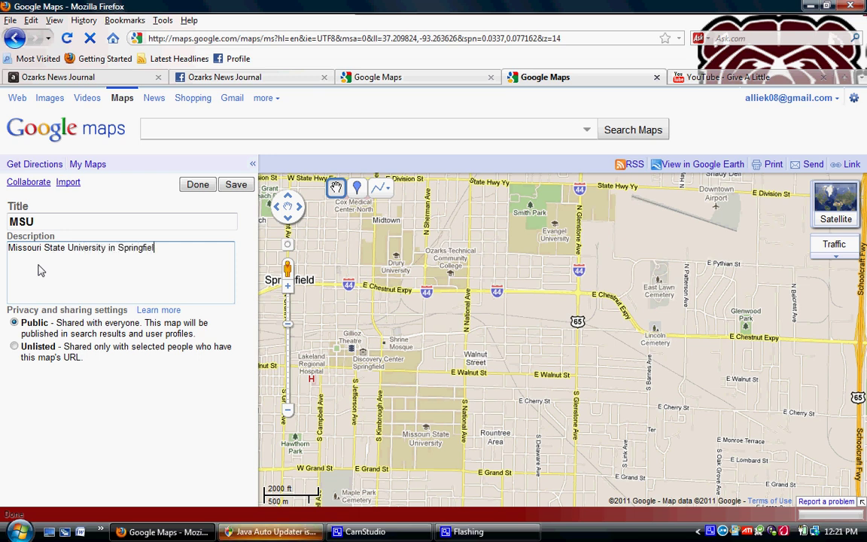
key(BackSpace)
key(BackSpace)
text(, MO)
click(236, 186)
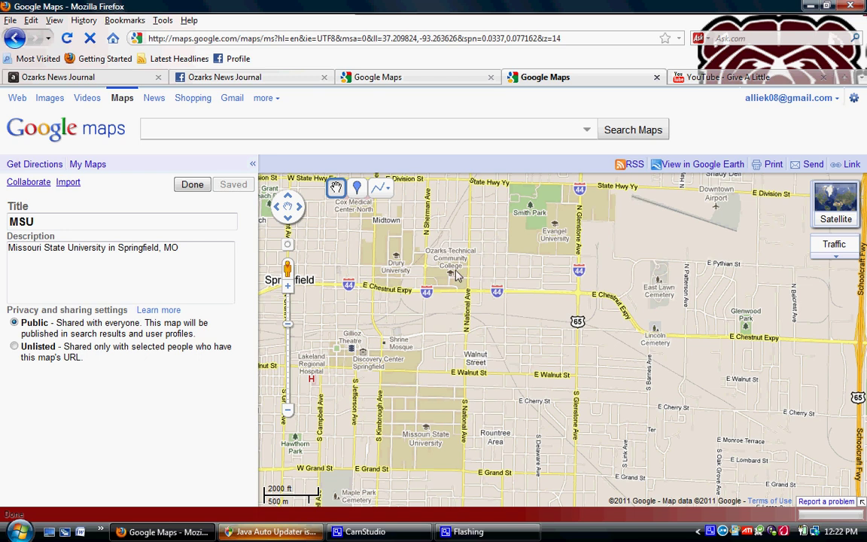
click(307, 131)
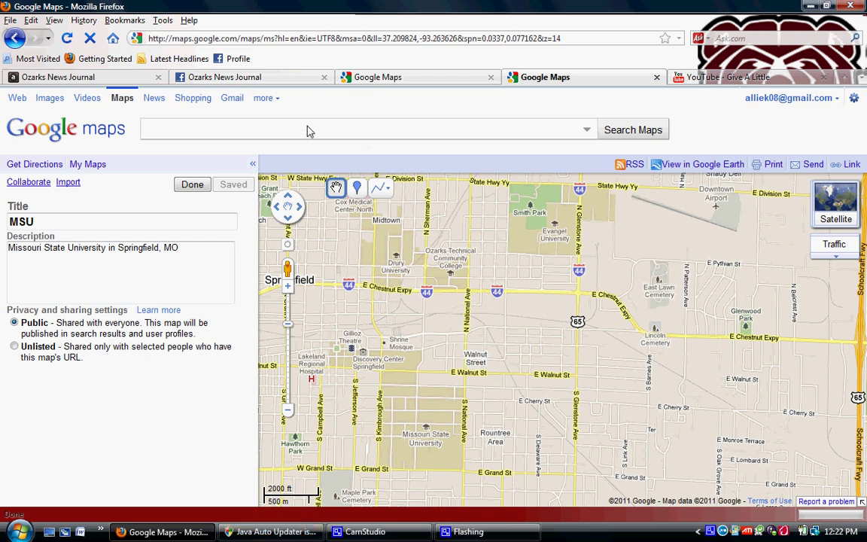
Step: Search for 901 S National Ave, Springfield, MO 65807 and list the saved maps
text(90)
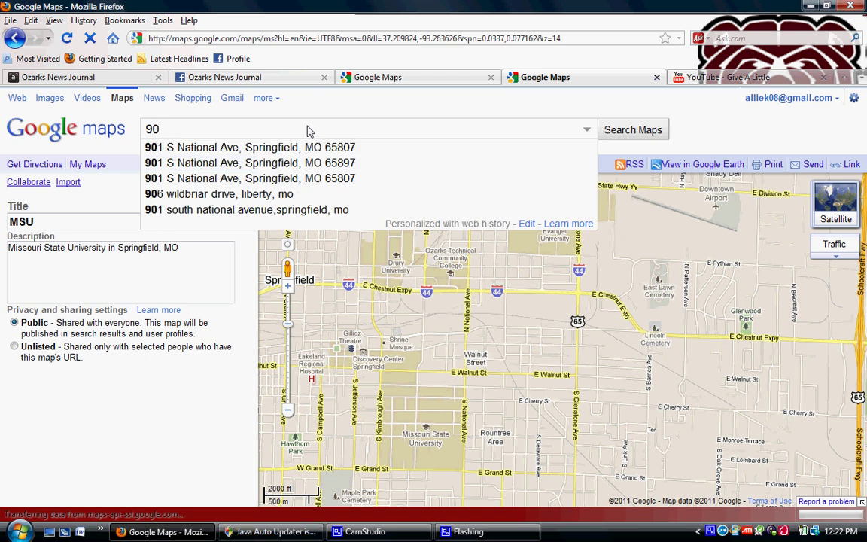
text(1)
key(Return)
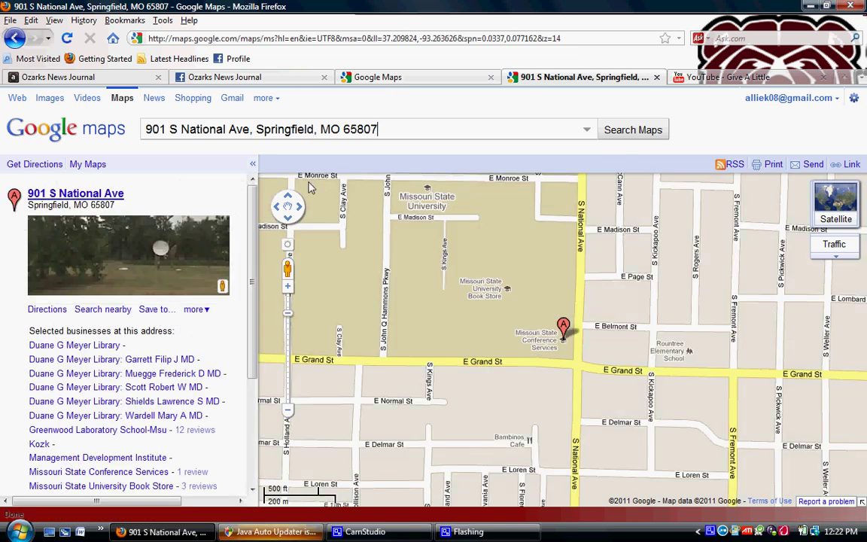
click(87, 166)
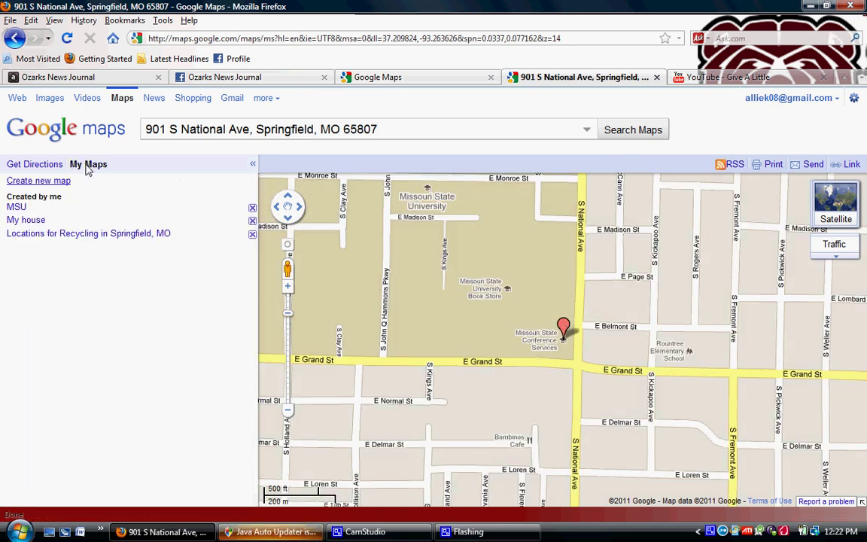
Step: Open the MSU map and drop Placemark 1 on Missouri State University
click(16, 207)
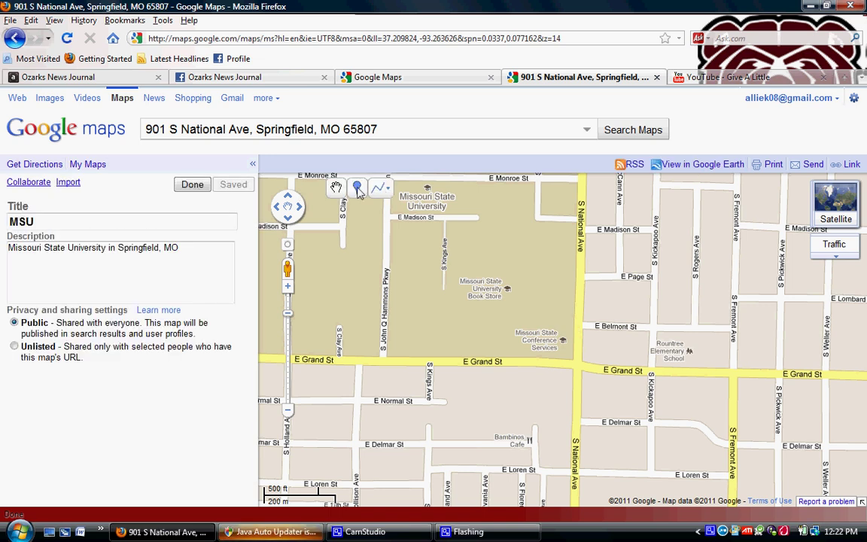
click(358, 188)
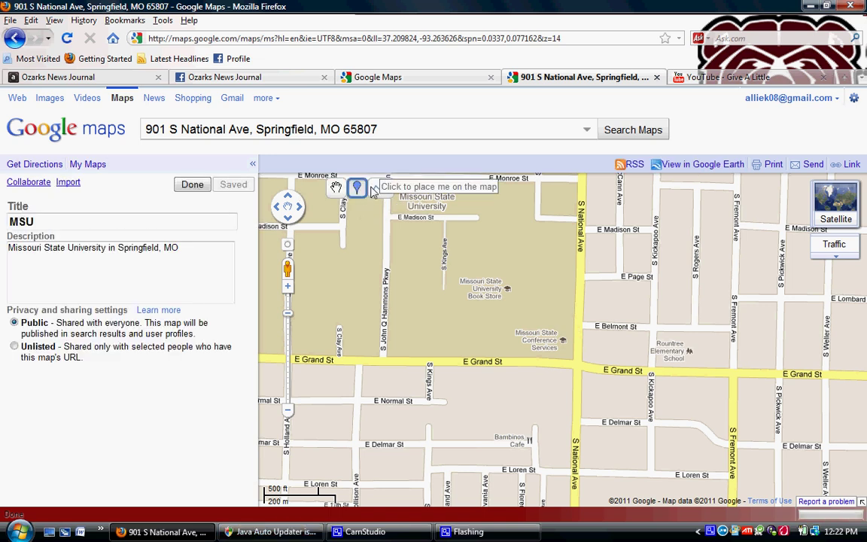
click(426, 223)
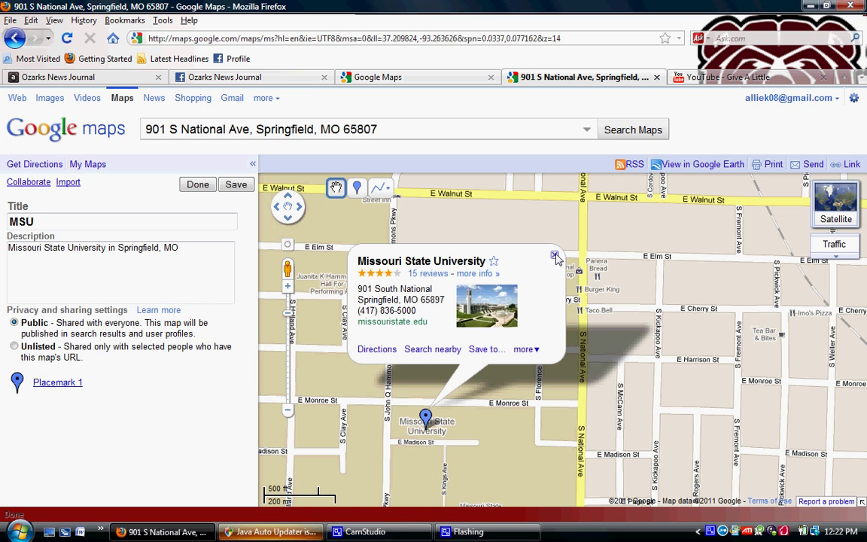
click(554, 256)
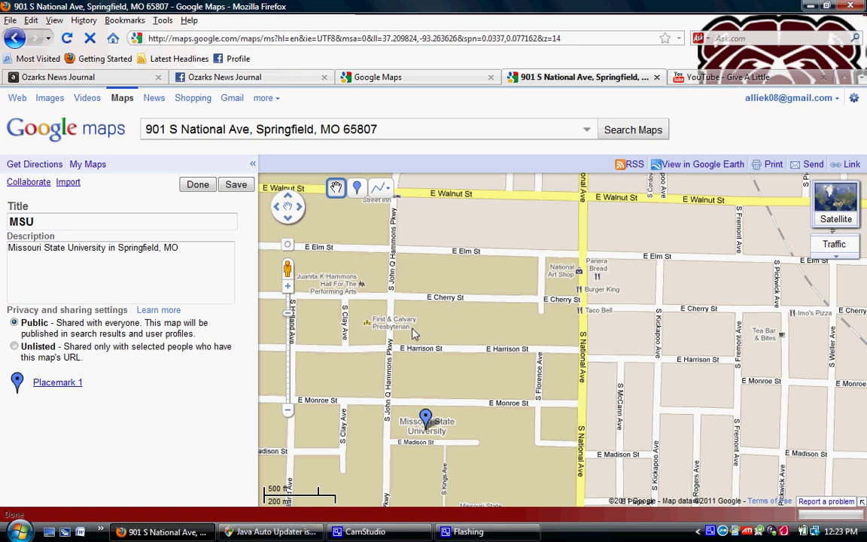
click(426, 419)
Step: Title the placemark 'Missouri State University' and write 'This is where I go to school.'
text(Missouri Stat)
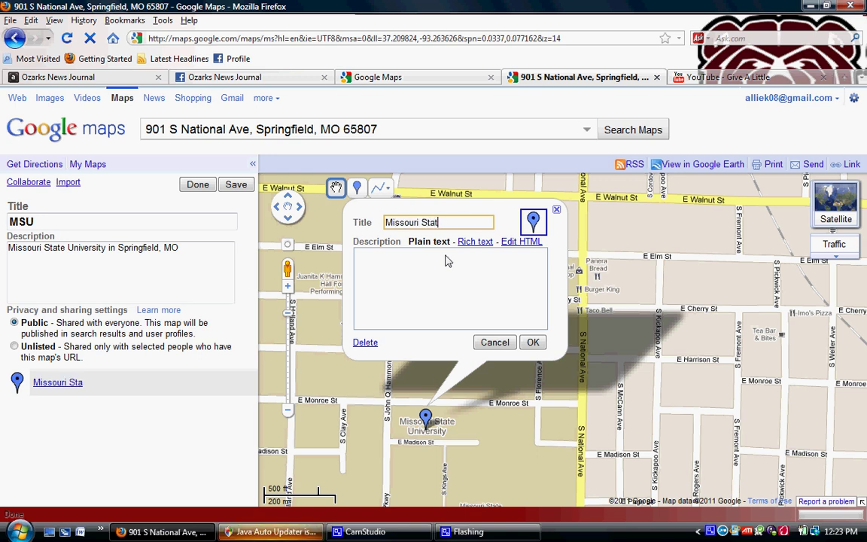
text(e University)
key(Tab)
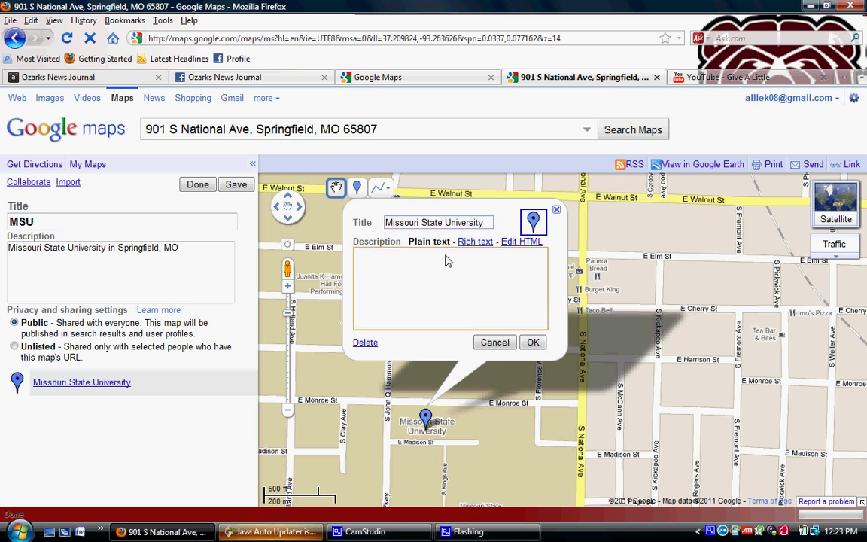
text(This is where)
text( Il g)
key(BackSpace)
key(BackSpace)
key(BackSpace)
text(go )
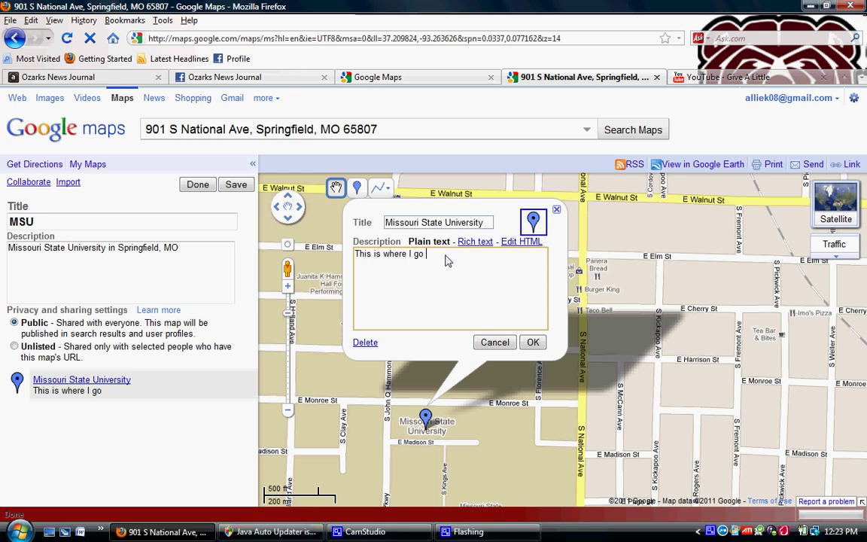
text(to school.)
key(Return)
key(Return)
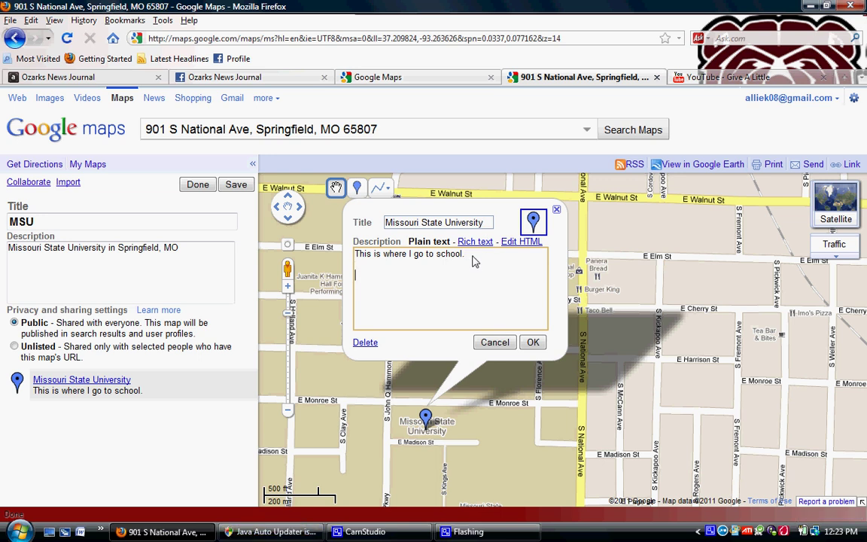
Step: Add description lines 'Contact info', 'website' and 'located near: National Ave. and Grand'
text(Contact i)
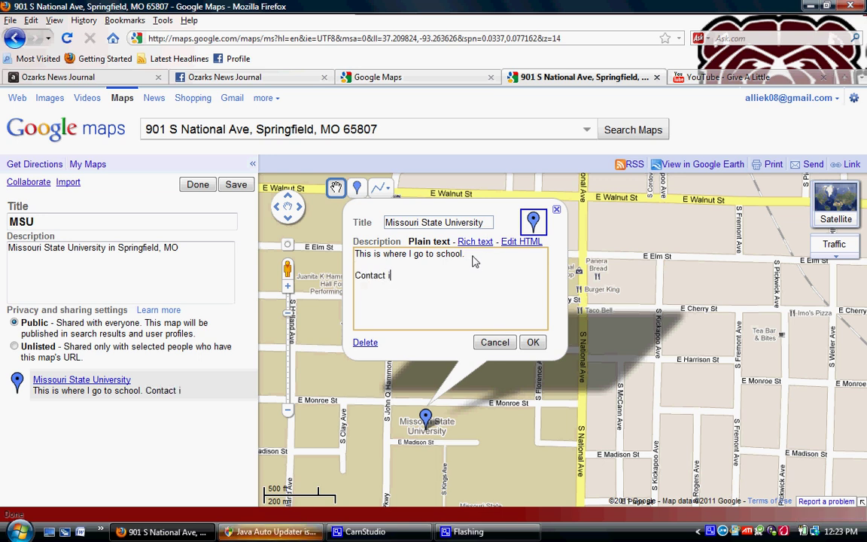
text(nfo)
key(Return)
text(wesbsite)
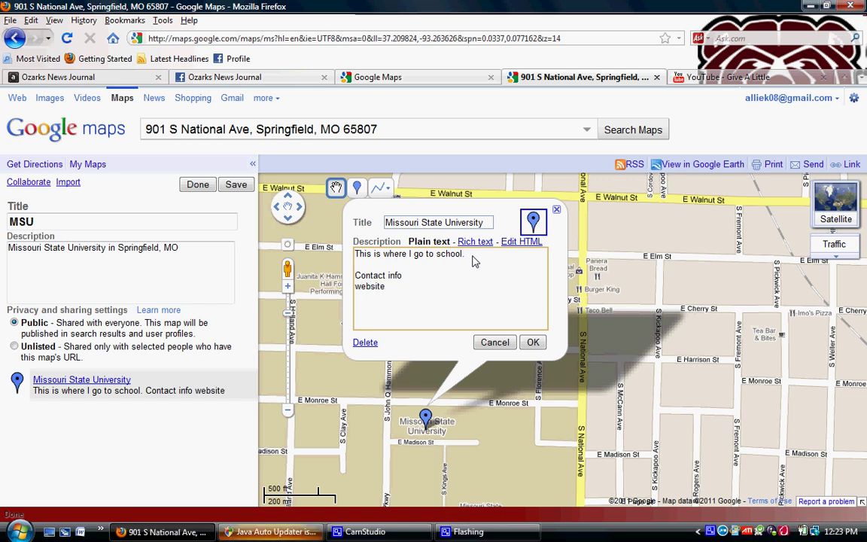
key(Return)
text(located near: National Ave. and Grand)
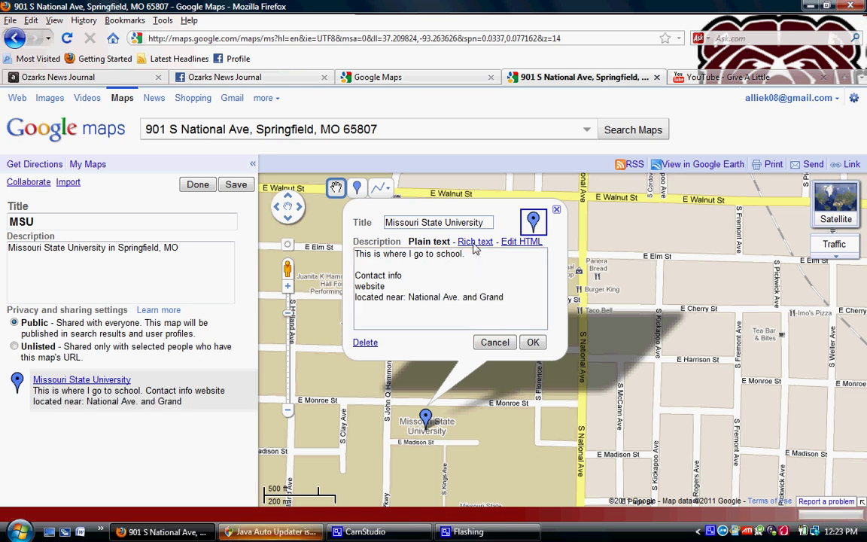
Step: Bold the first sentence in rich text, and try linking 'website' before cancelling
click(475, 242)
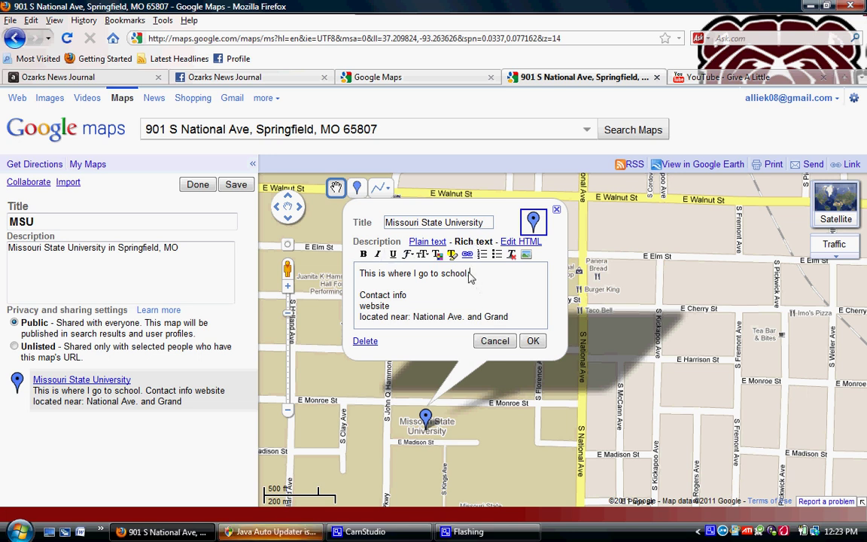
drag(469, 275, 359, 274)
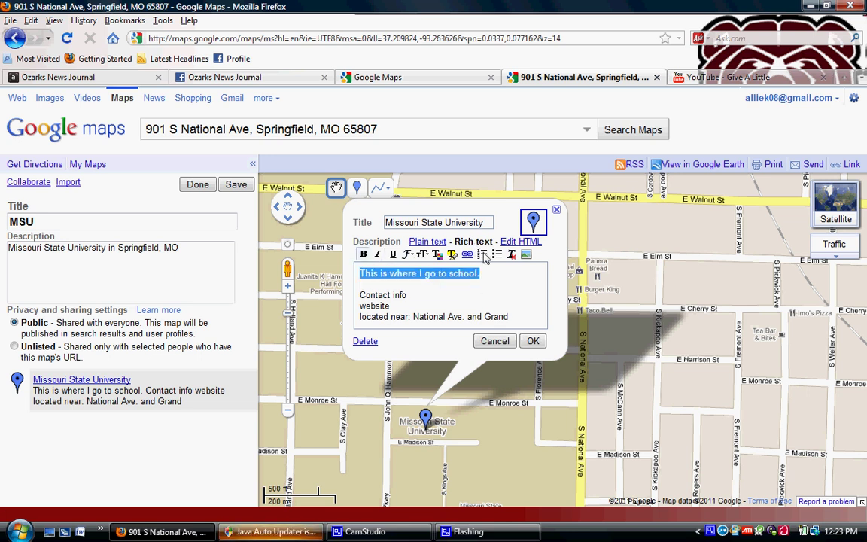
key(ctrl+a)
click(426, 265)
double_click(365, 306)
click(468, 254)
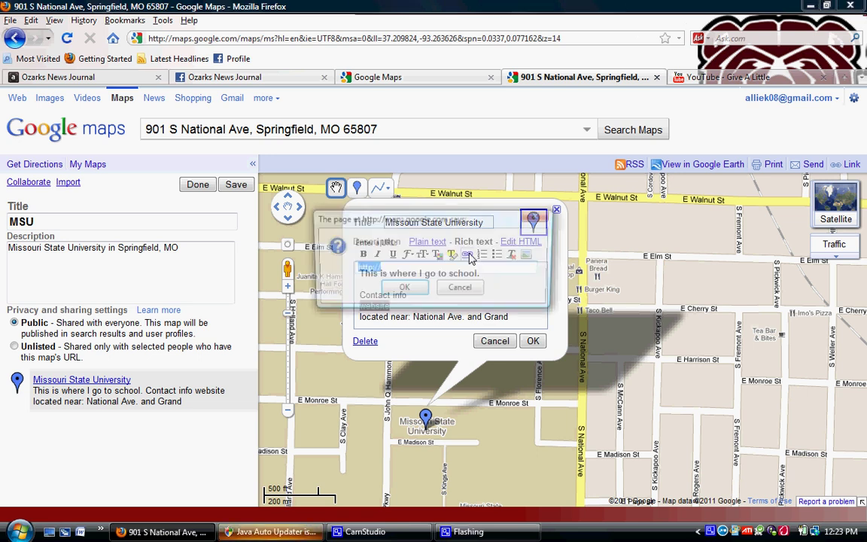
click(538, 217)
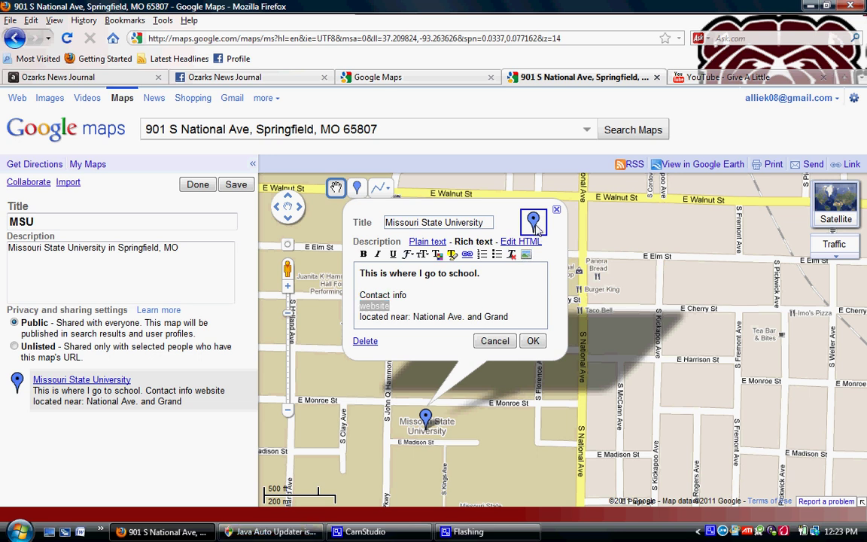
Step: Browse the marker icons but keep the default blue pin, cancelling the custom icon
click(535, 229)
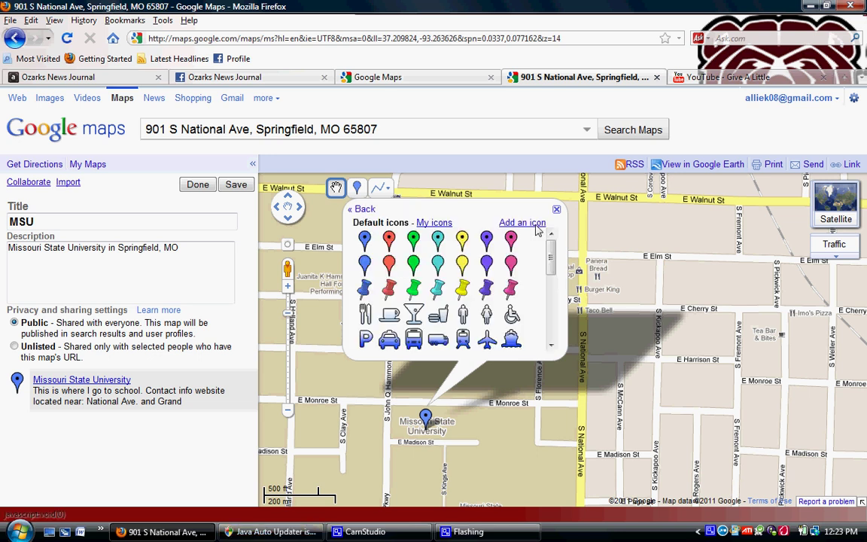
click(551, 305)
drag(551, 305, 519, 218)
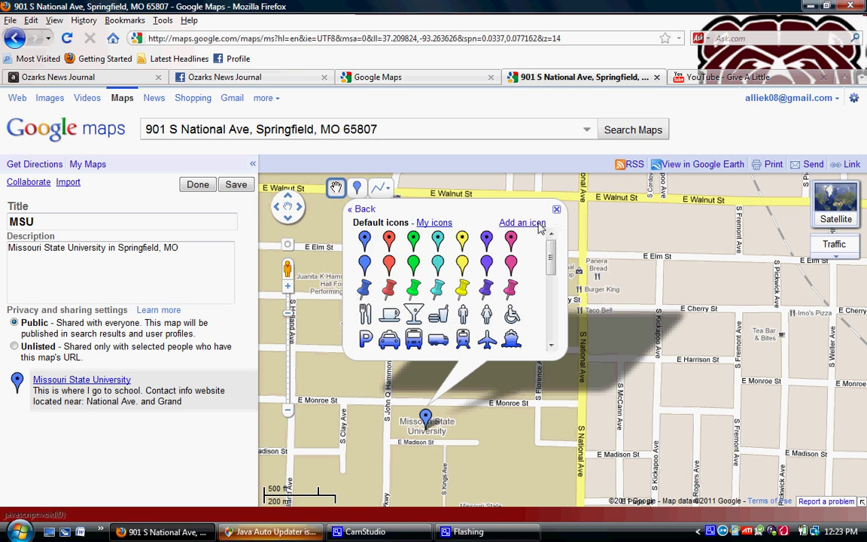
click(539, 226)
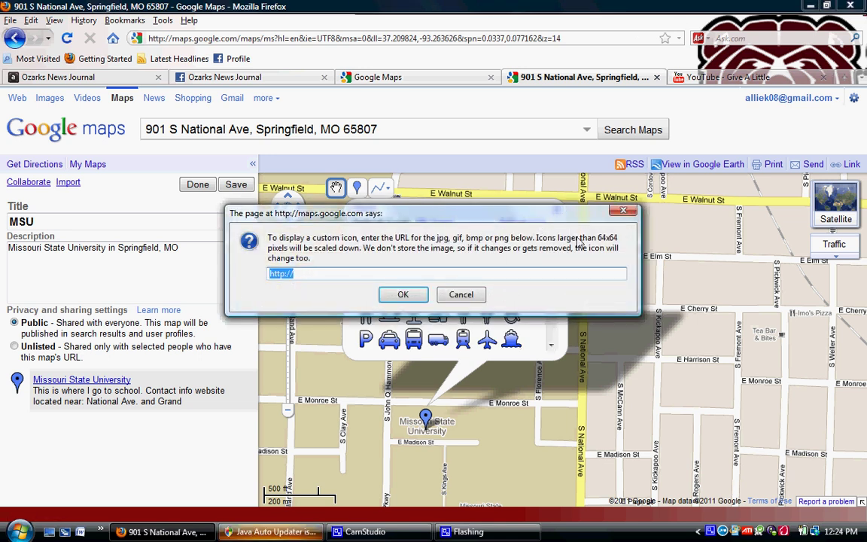
click(624, 212)
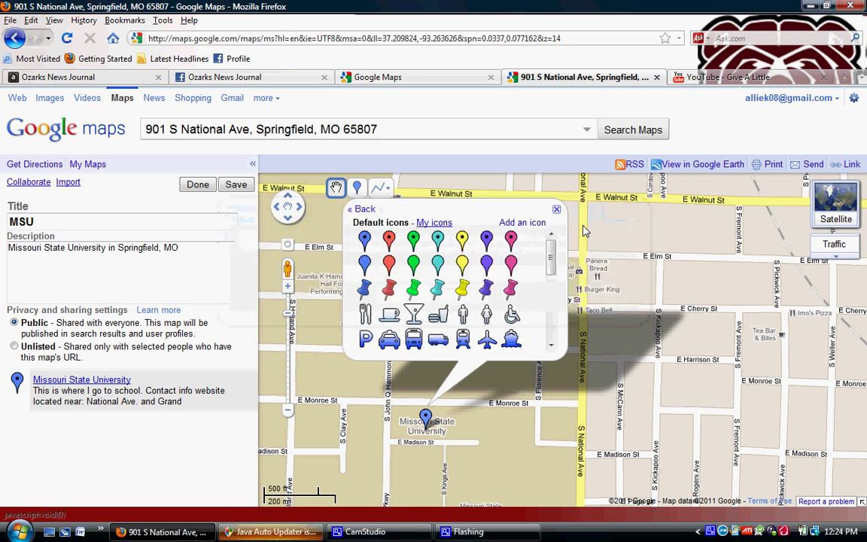
click(364, 210)
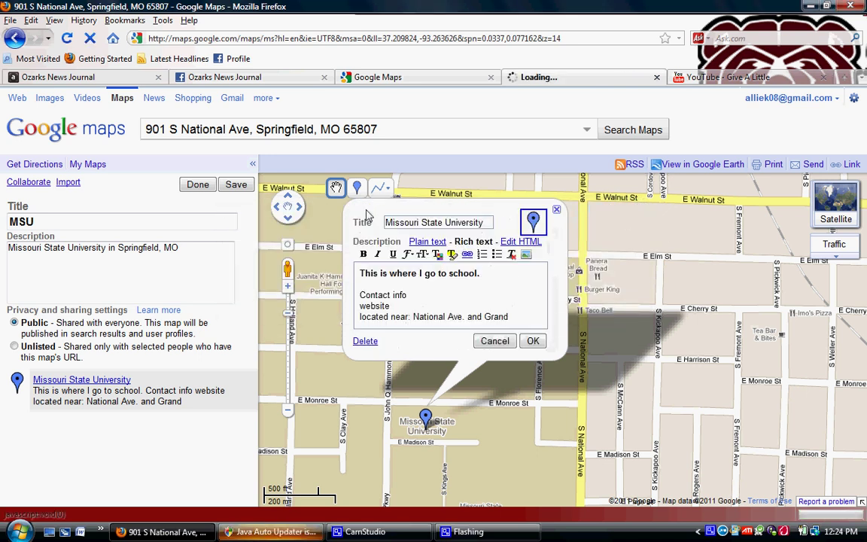
Step: Confirm the placemark details, then reopen the placemark and confirm them again
click(532, 343)
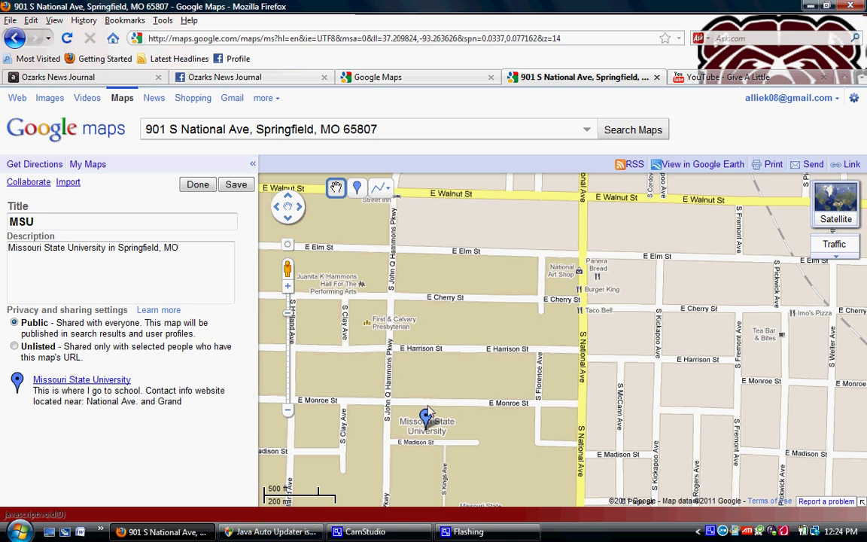
mouse_move(427, 417)
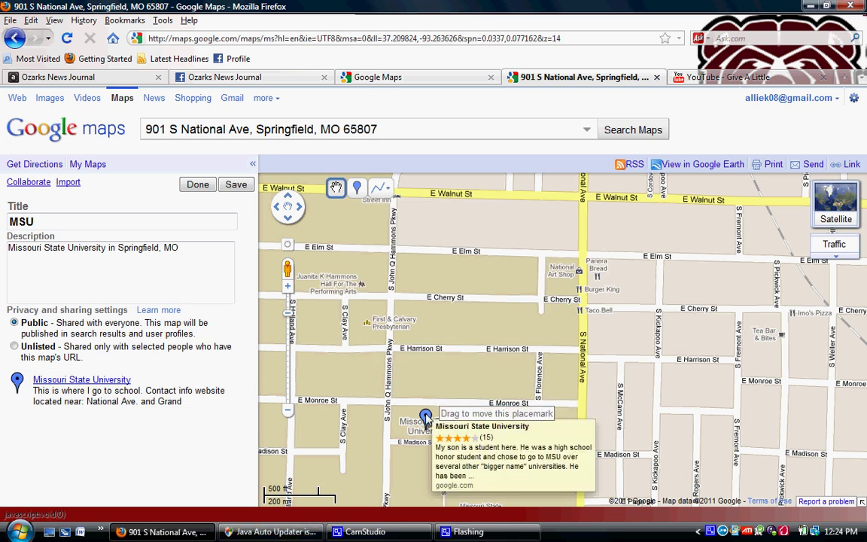
click(426, 418)
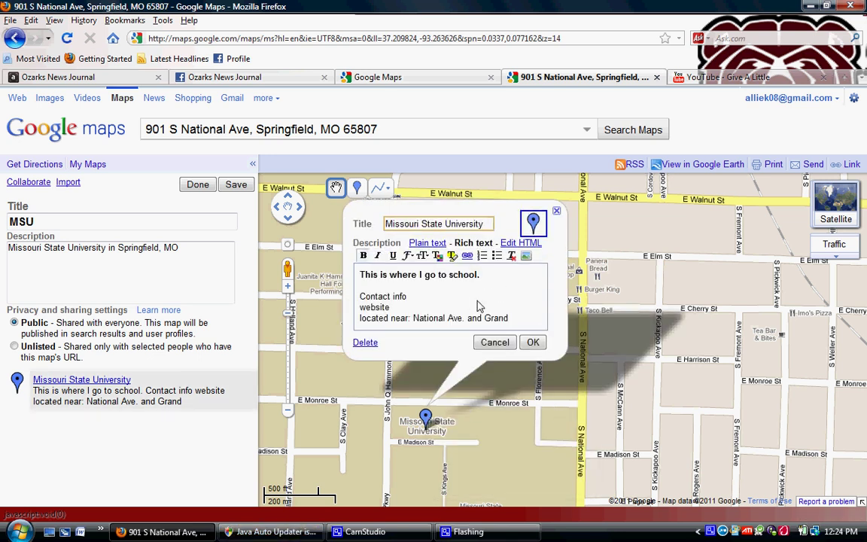
click(533, 345)
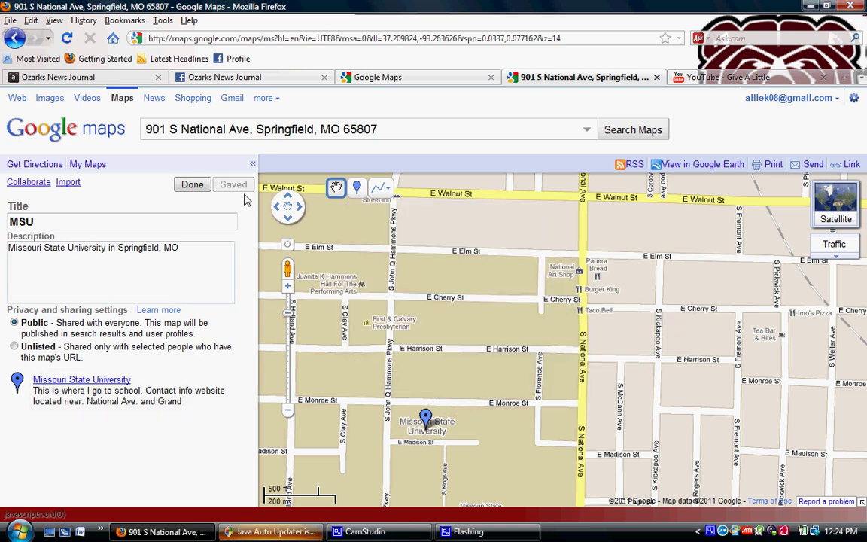
Step: Show the MSU map's link and embed HTML, previewing a custom 425×350 embed size
click(191, 258)
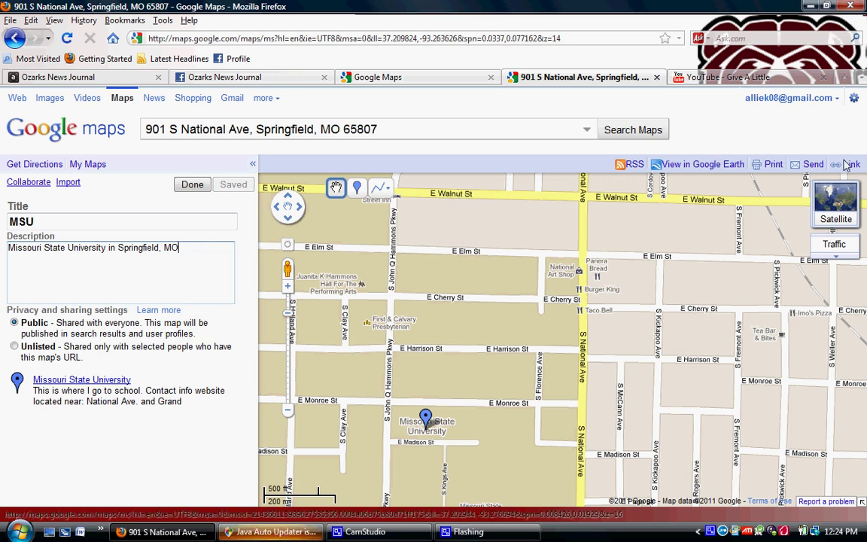
click(847, 164)
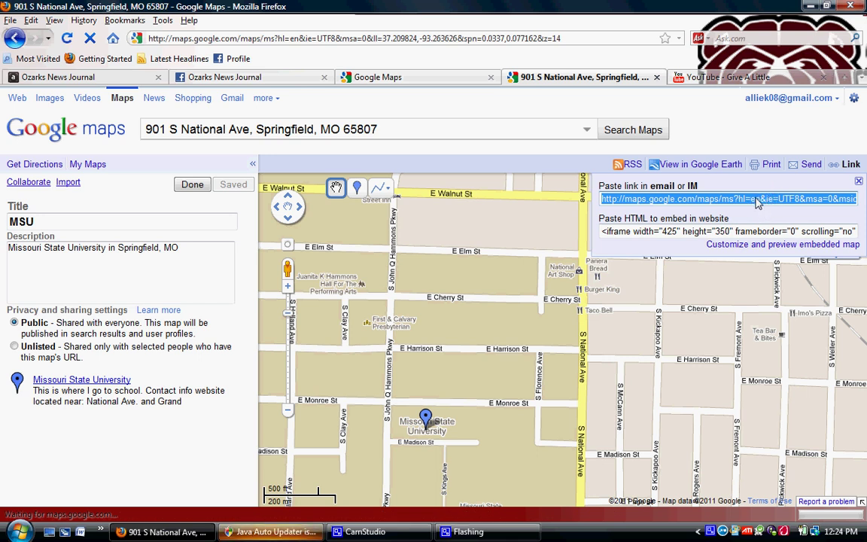
click(721, 233)
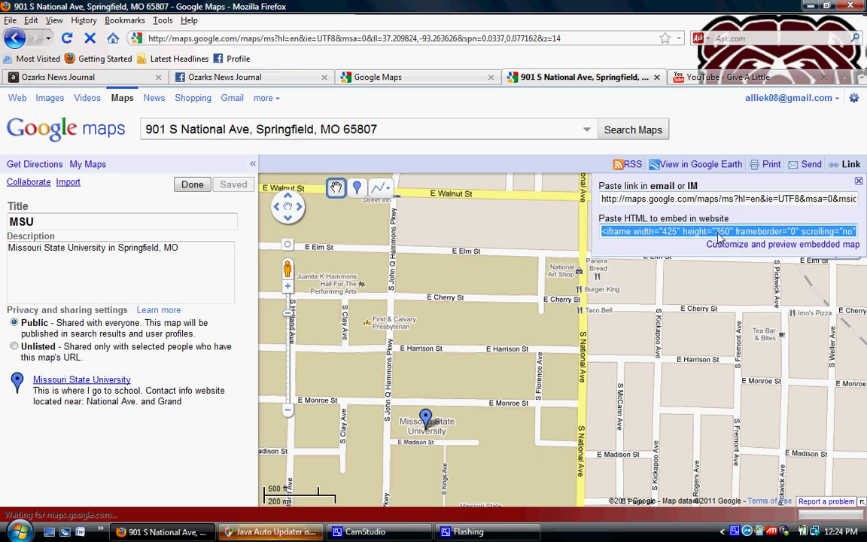
click(721, 246)
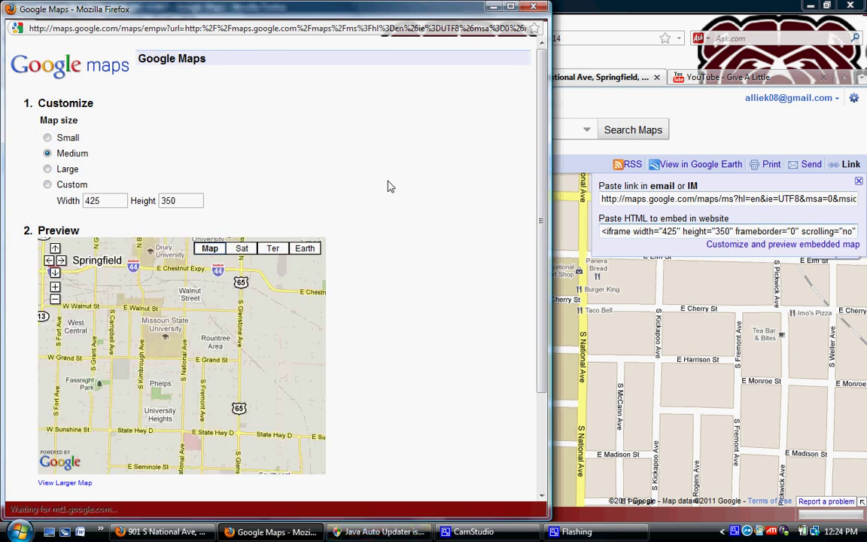
click(47, 185)
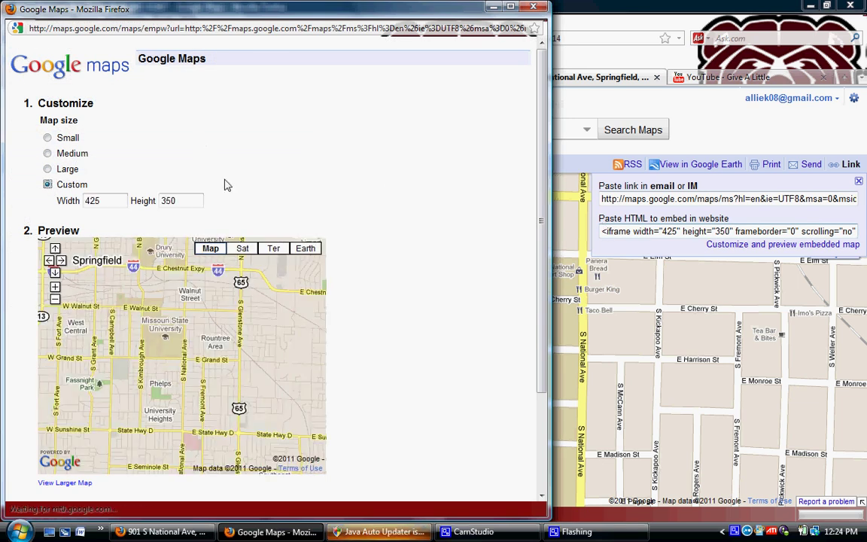
scroll(545, 160, down, 3)
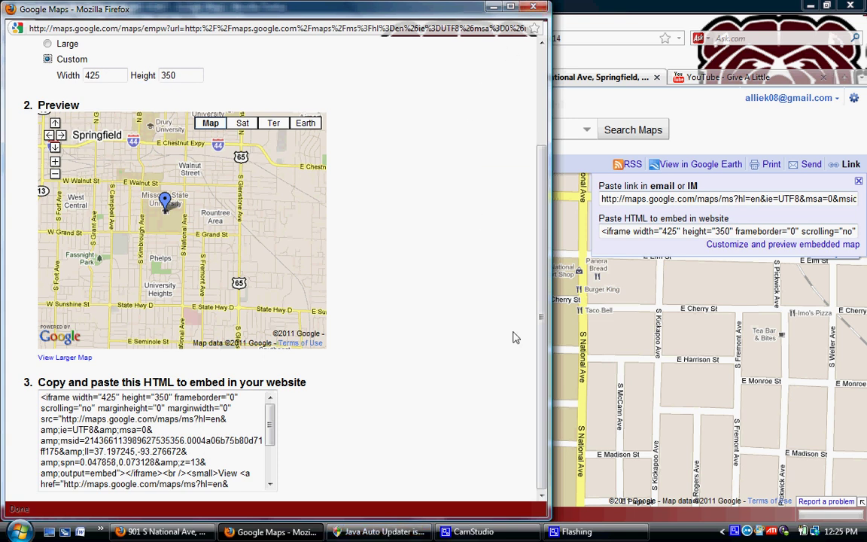
click(533, 9)
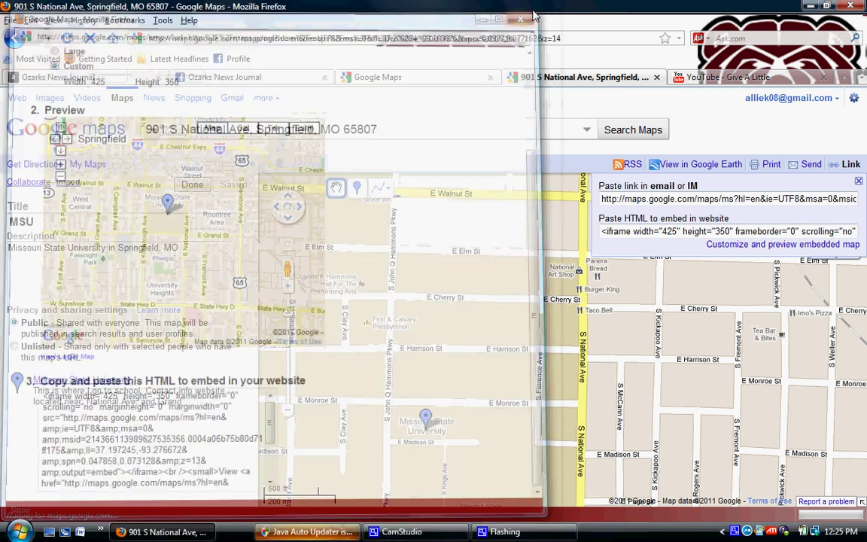
Step: Close the Link panel, finish editing the map, and reopen MSU from My Maps
click(858, 184)
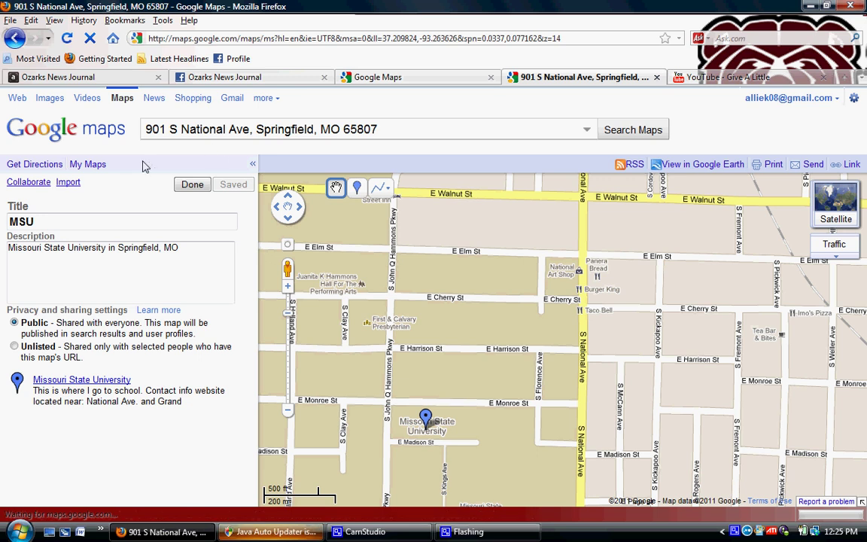
click(181, 187)
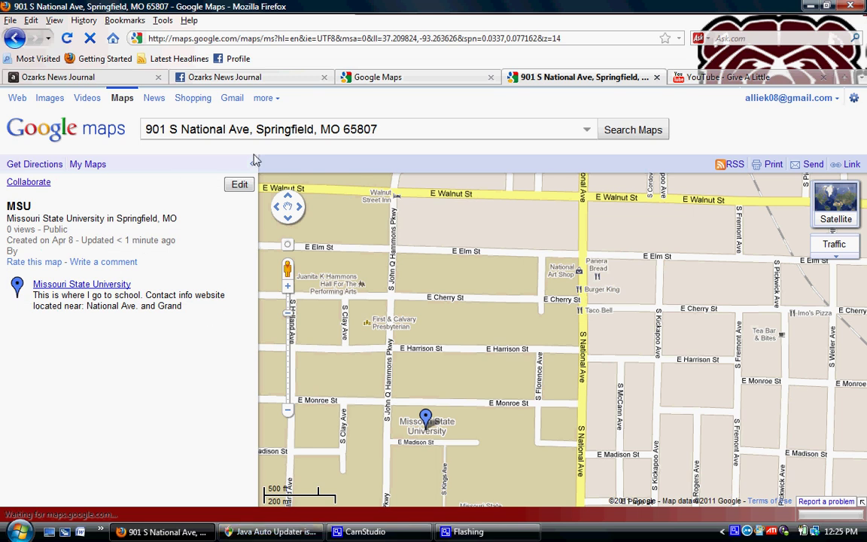
click(240, 187)
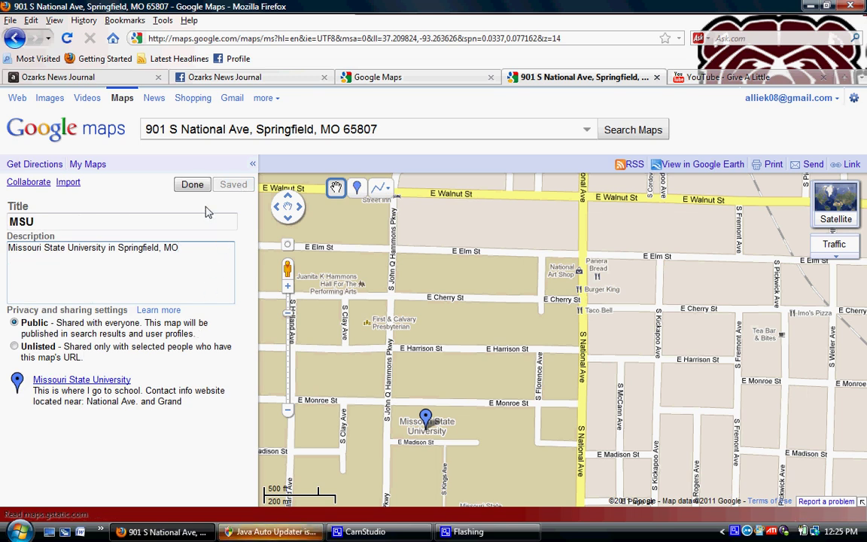
click(197, 185)
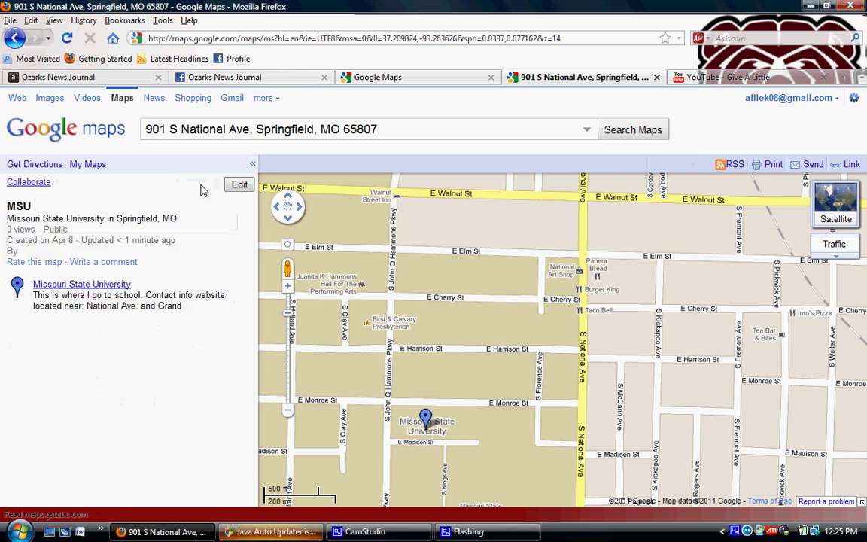
click(88, 164)
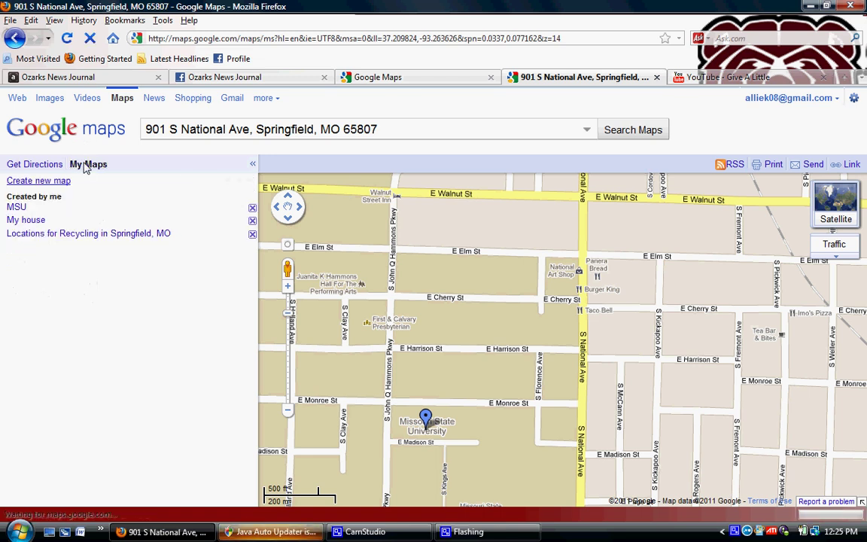
click(12, 208)
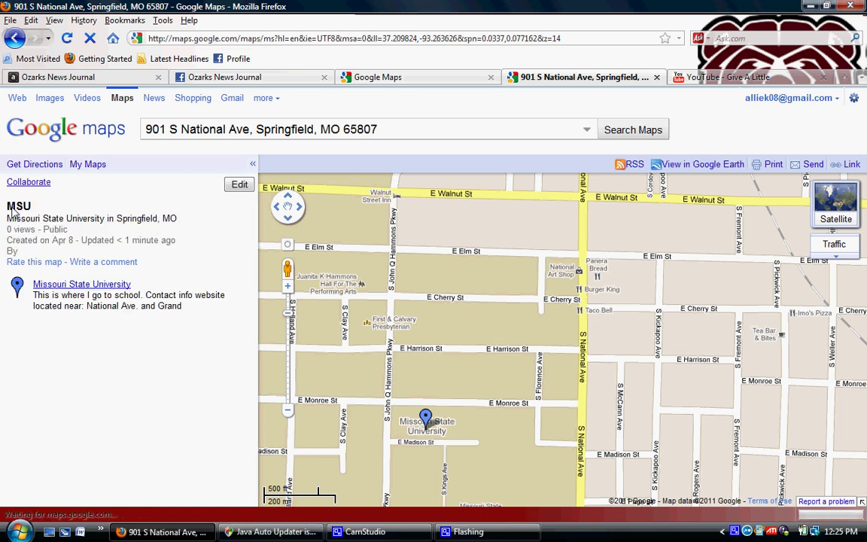